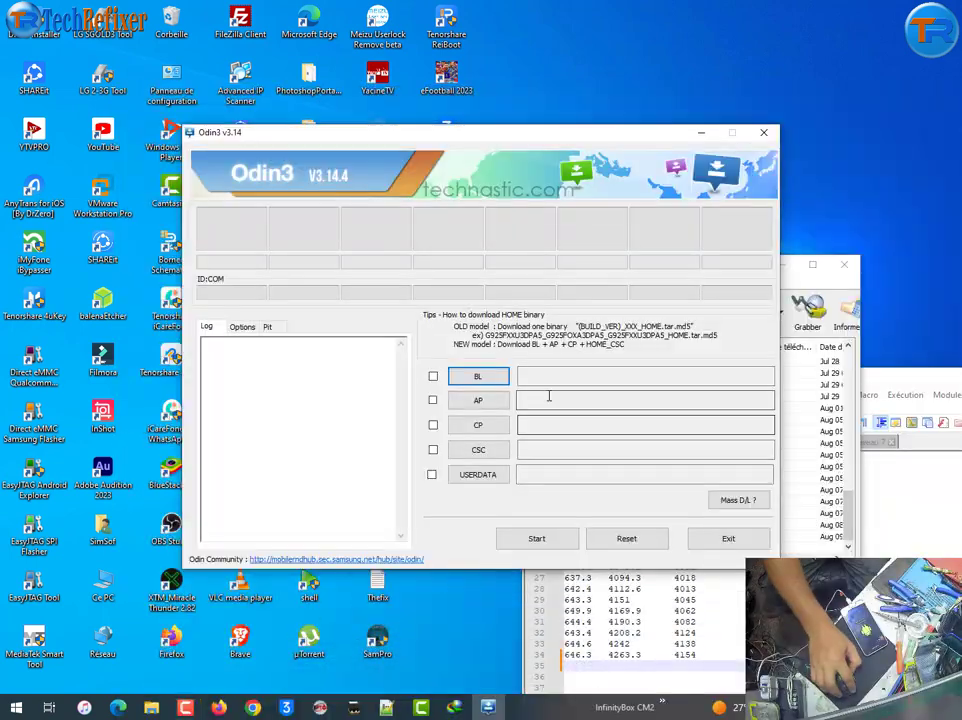
Switch to Internet Download Manager, show the downloaded Galaxy-J3-2016-SM-J320F-Full-Factory-rom archive in its folder, and open the archive's inner firmware folder
left_click(453, 707)
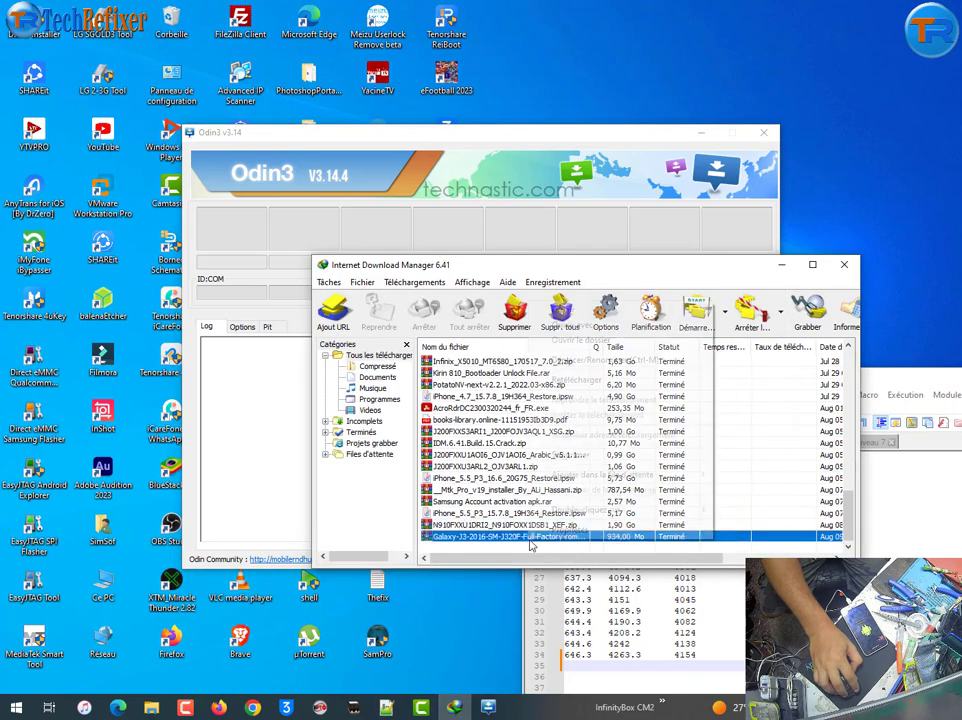
right_click(545, 540)
left_click(600, 337)
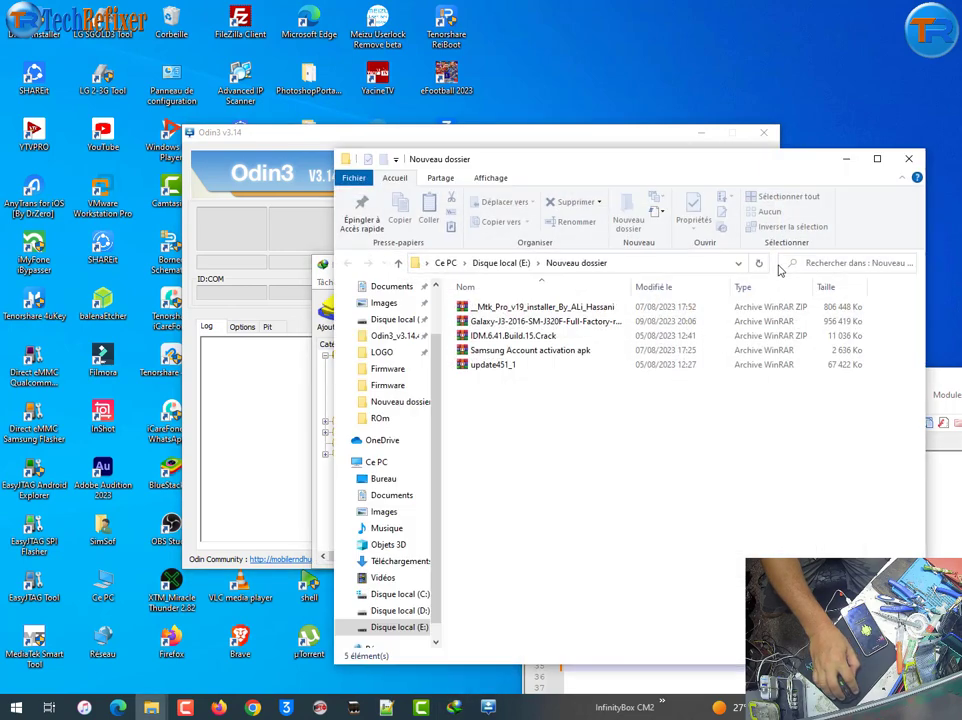
double_click(511, 323)
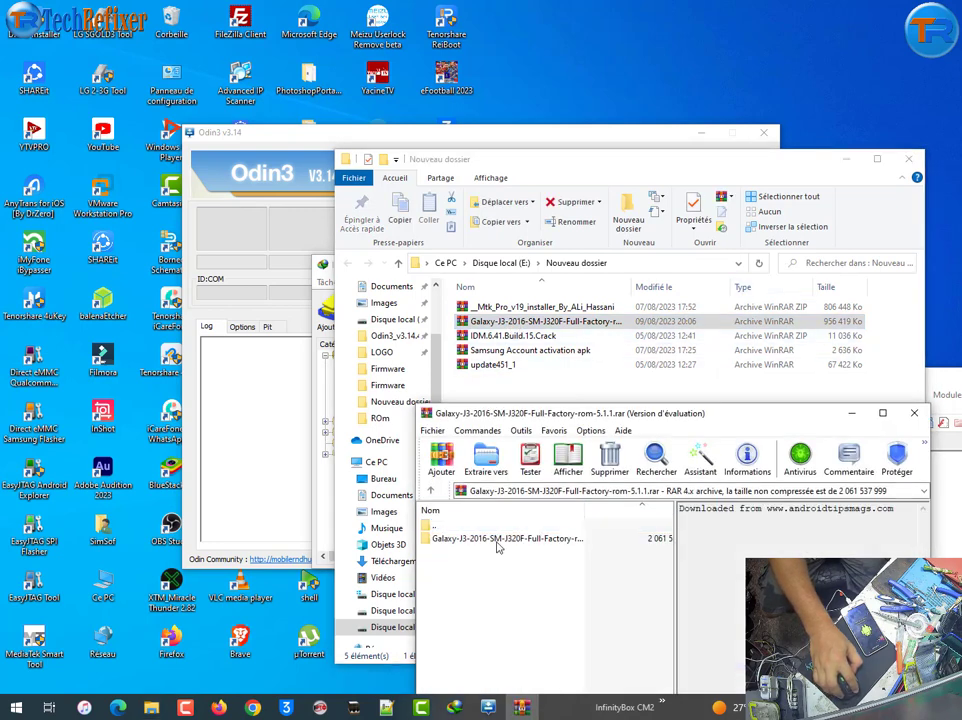
double_click(498, 540)
Extract the whole Galaxy-J3-2016-SM-J320F-Full-Factory-rom-5.1.1 folder from the archive into Nouveau dossier on drive E
left_click_drag(561, 414, 781, 418)
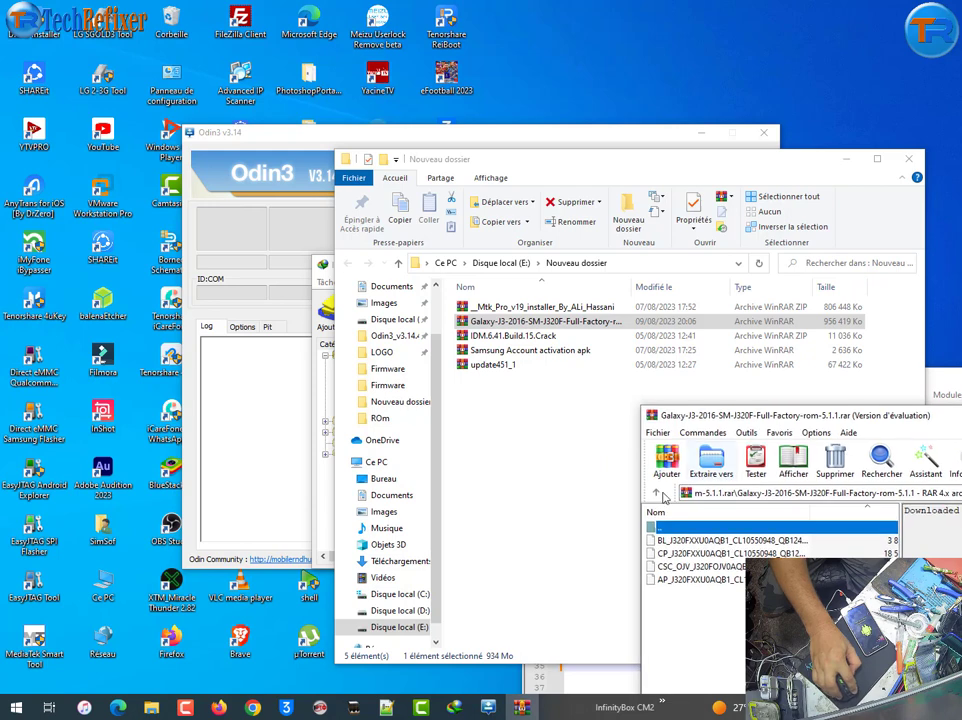
key("BackSpace")
left_click_drag(580, 541, 535, 485)
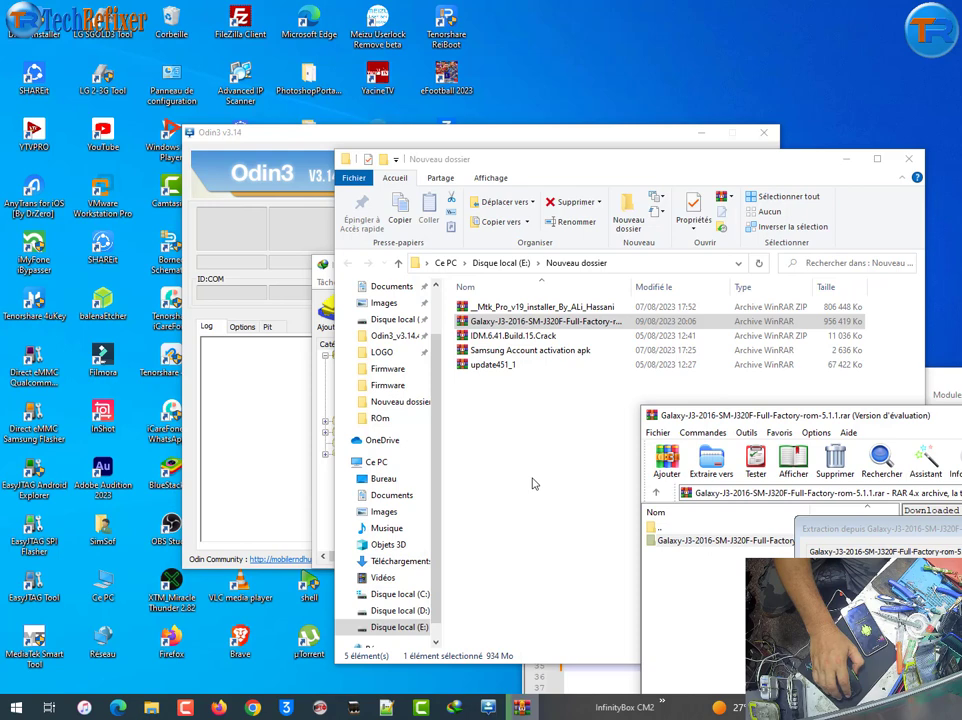
Copy the path of the extracted Galaxy-J3-2016-SM-J320F-Full-Factory-rom-5.1.1 folder, and close the folder and archive windows
left_click_drag(415, 135, 247, 17)
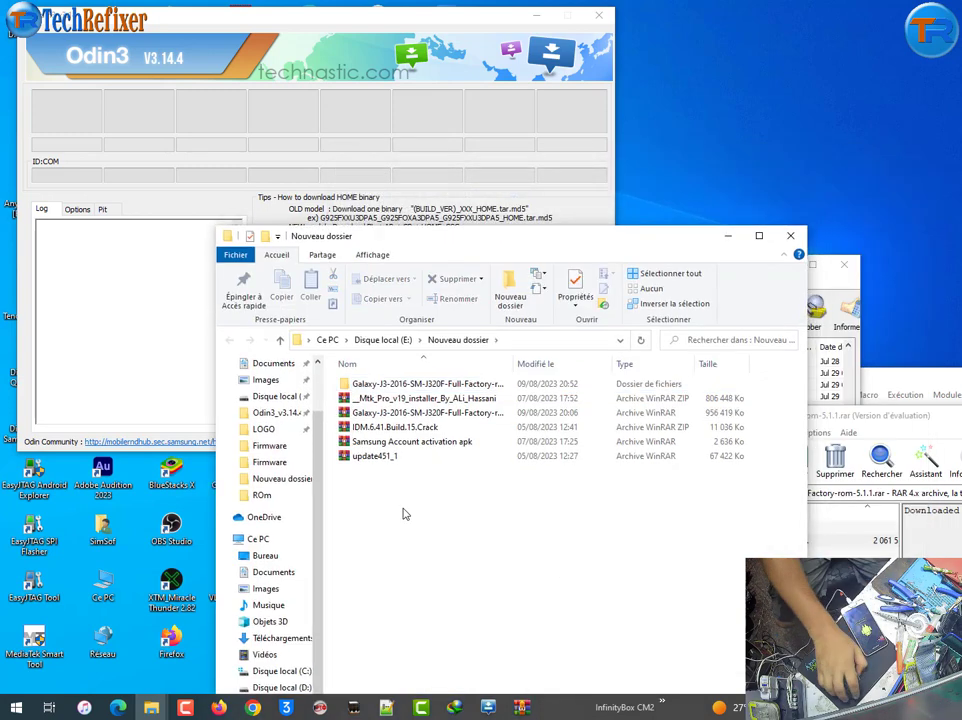
double_click(457, 383)
left_click(597, 341)
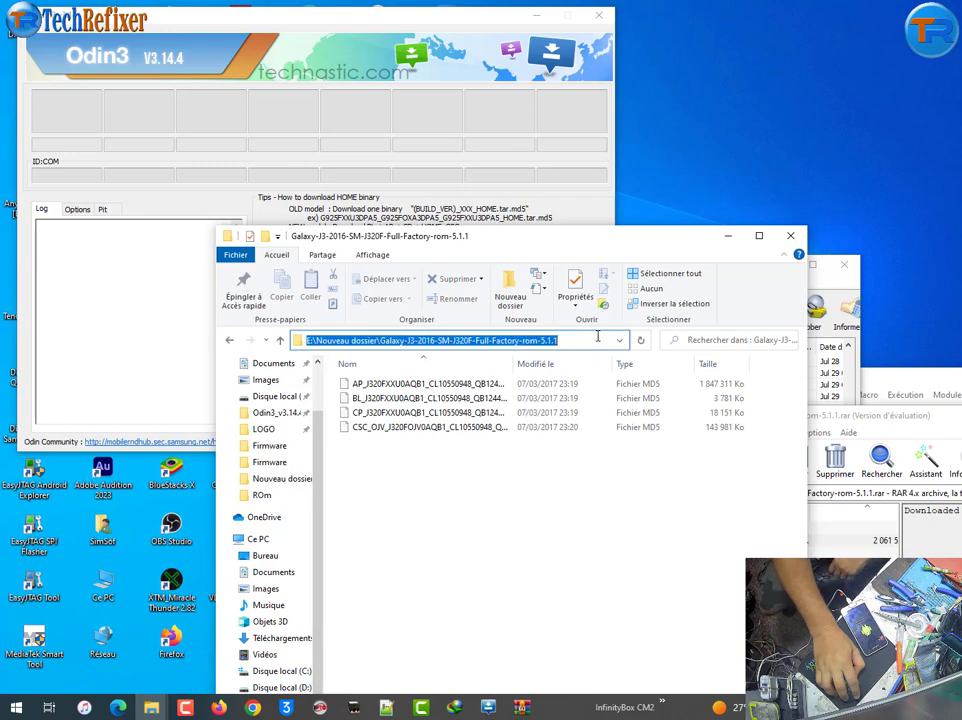
right_click(597, 341)
left_click(622, 380)
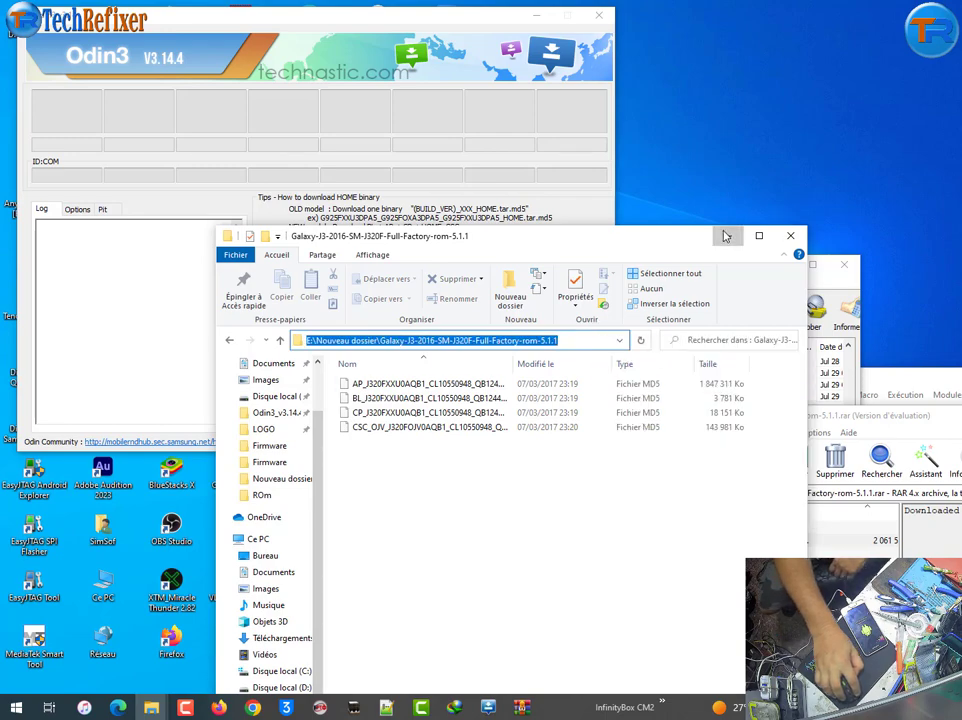
left_click(790, 236)
left_click_drag(880, 416, 483, 473)
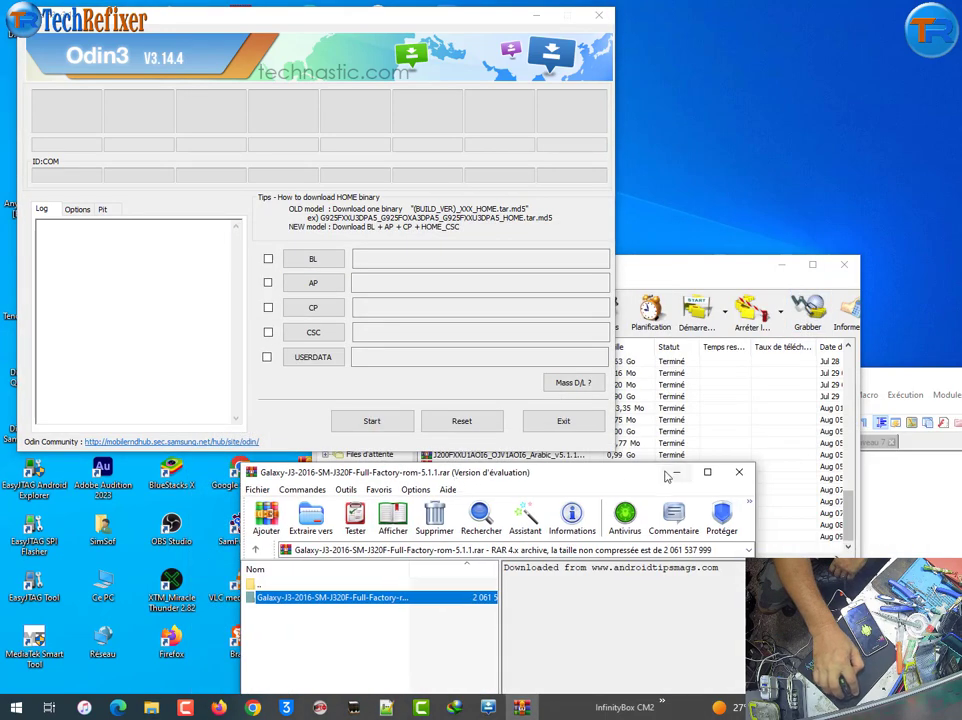
left_click(739, 472)
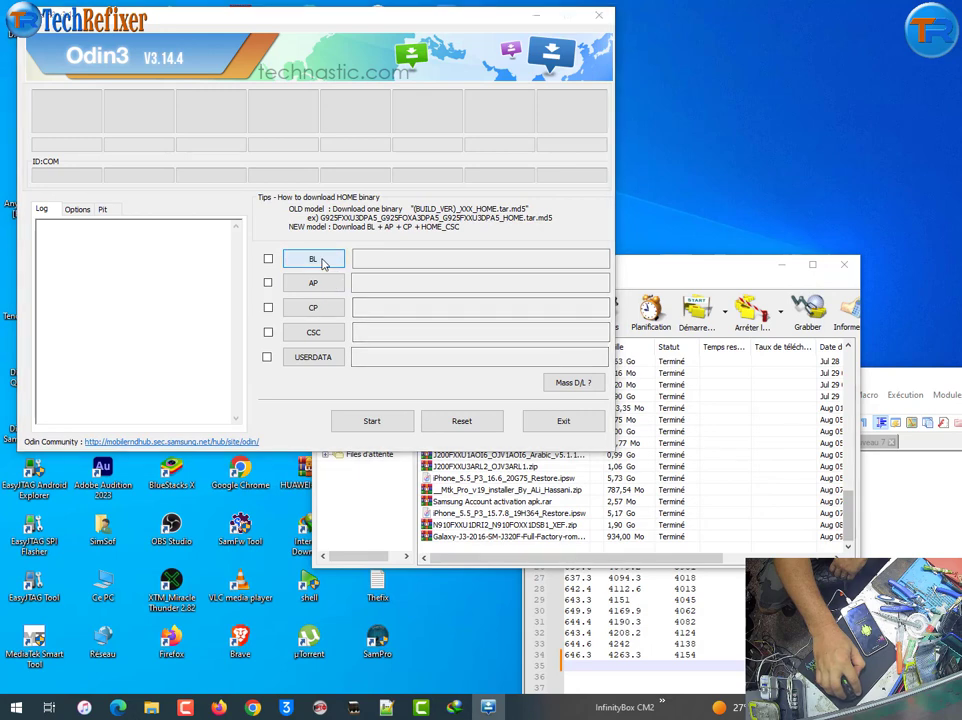
Load the BL_J320FXXU0AQB1 file from the extracted firmware folder into Odin3's BL slot
left_click(313, 260)
left_click(344, 90)
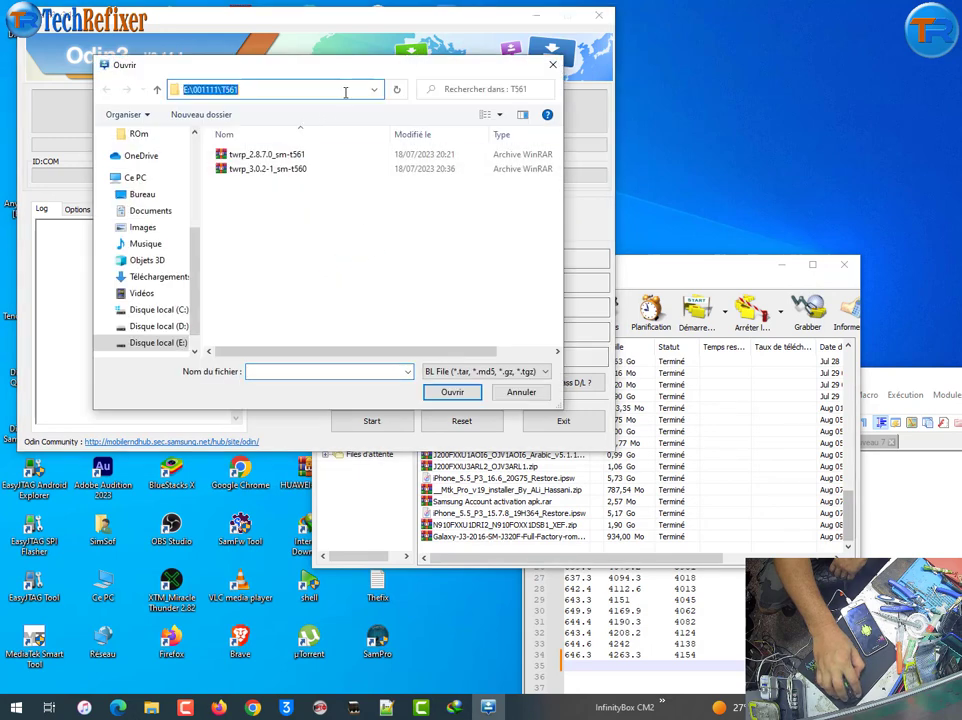
right_click(348, 90)
left_click(365, 150)
left_click(397, 89)
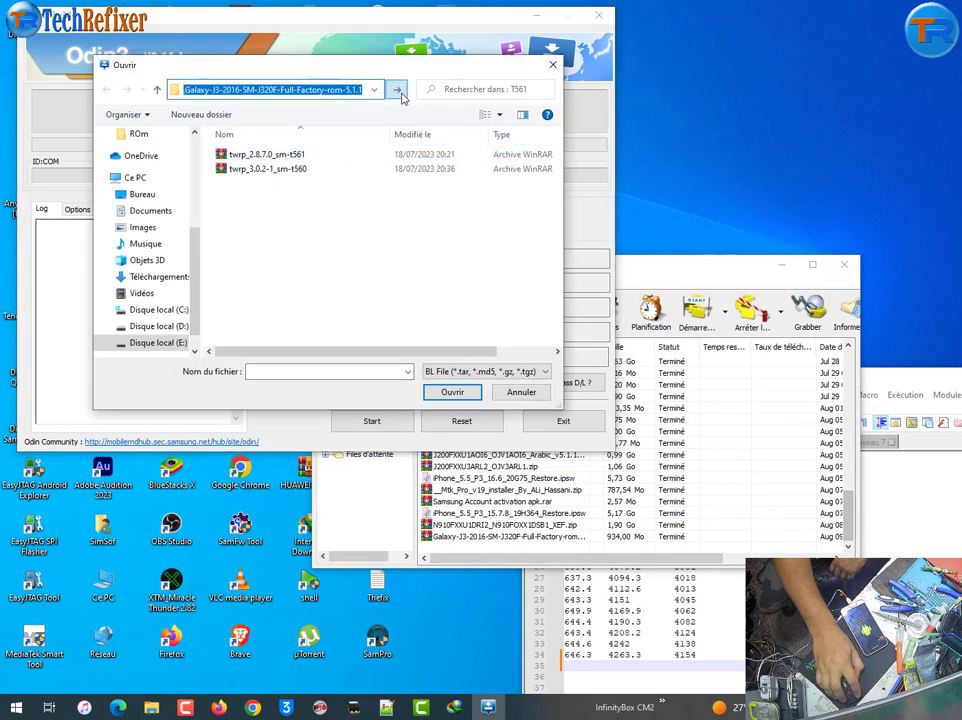
left_click(157, 89)
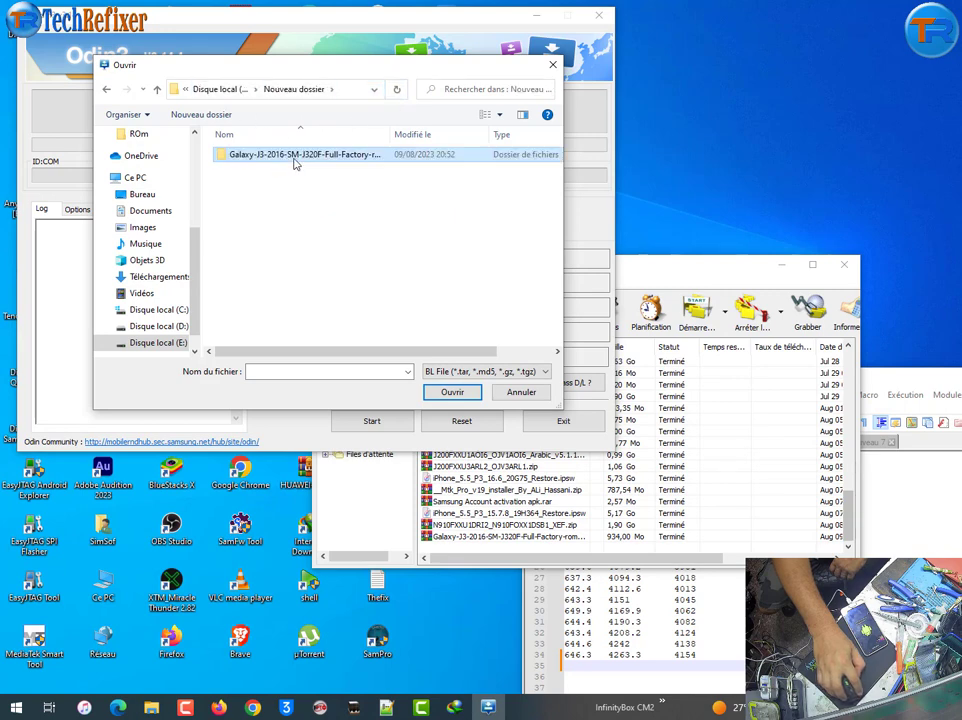
double_click(295, 158)
left_click(260, 170)
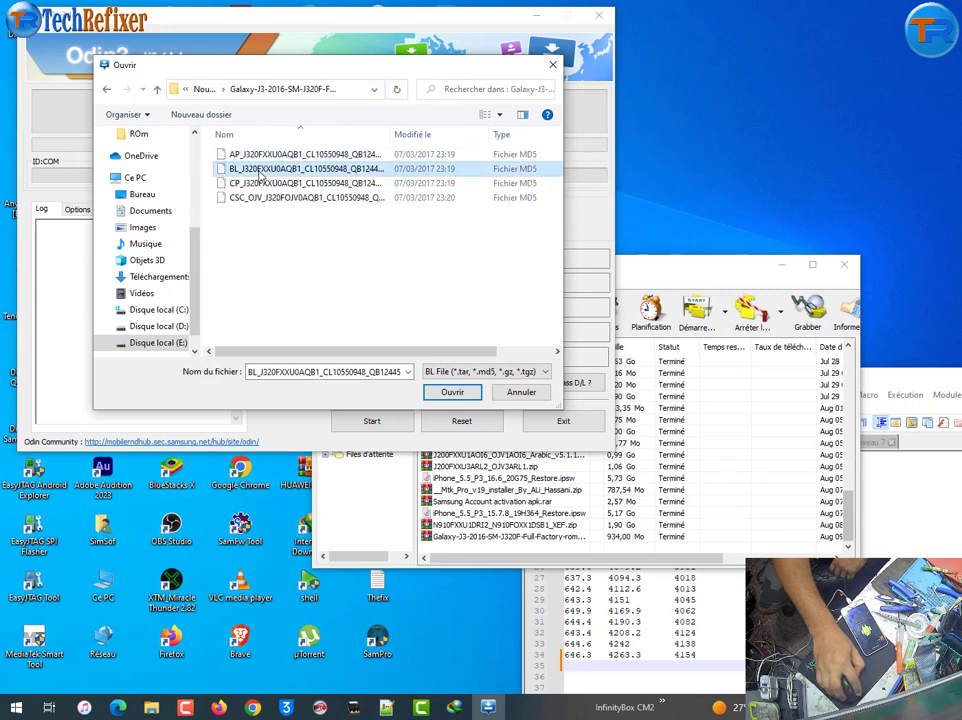
double_click(260, 170)
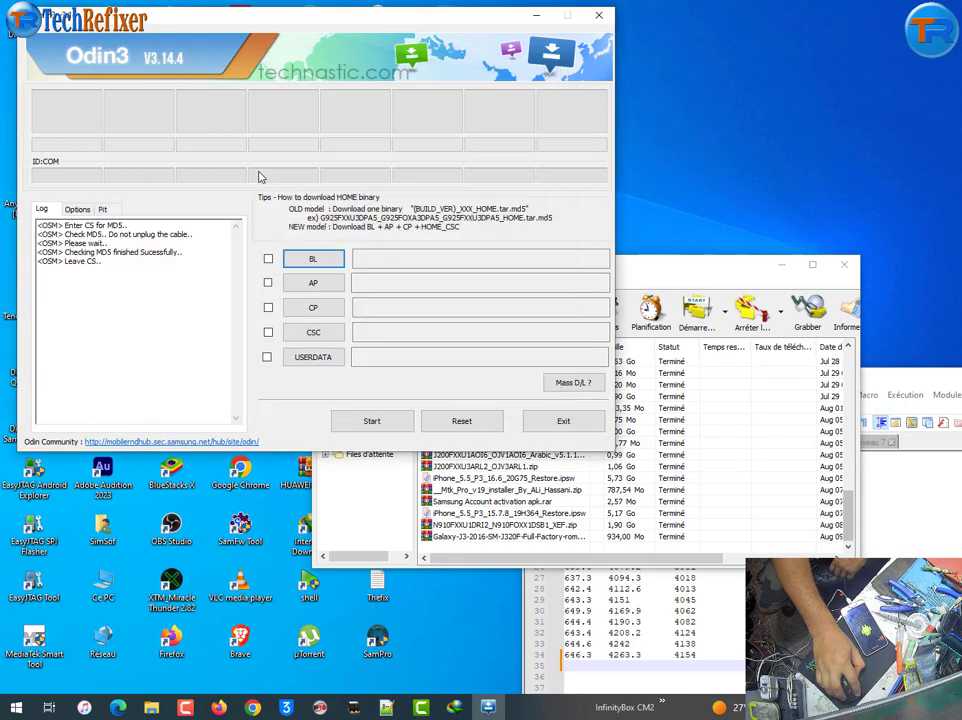
Load the AP_J320FXXU0AQB1 file into the AP slot and wait for its MD5 check
left_click(331, 285)
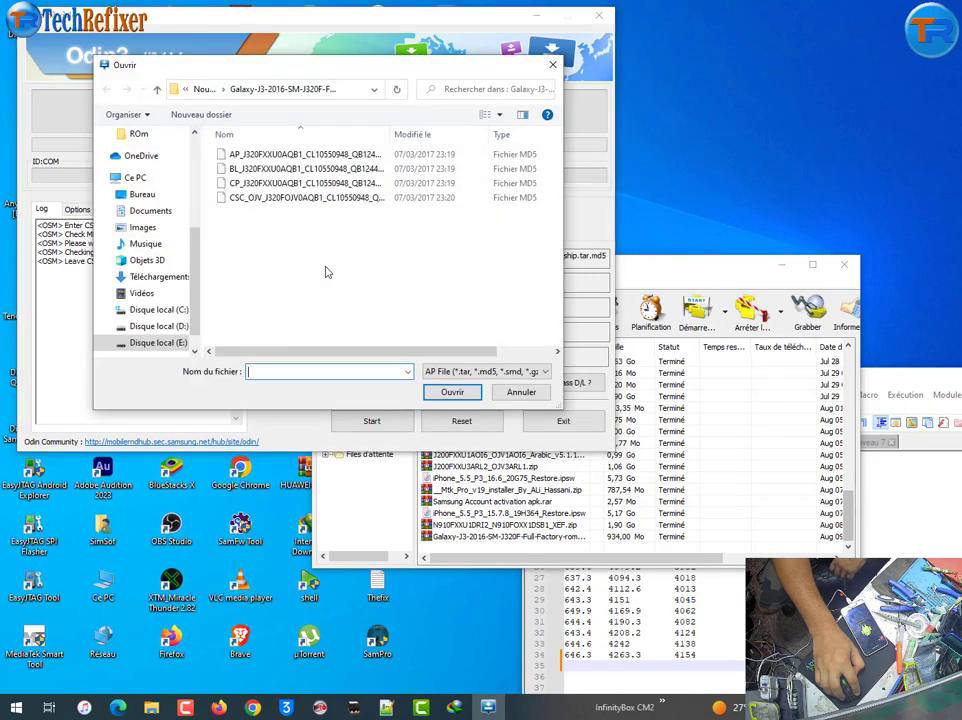
double_click(241, 157)
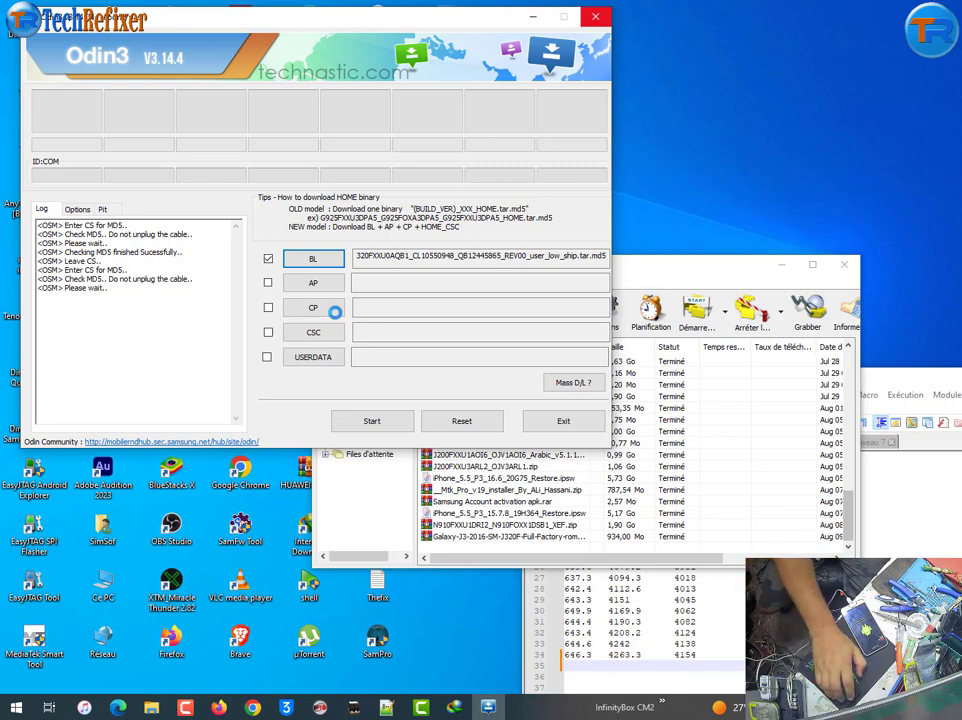
left_click_drag(940, 378, 953, 400)
left_click(953, 400)
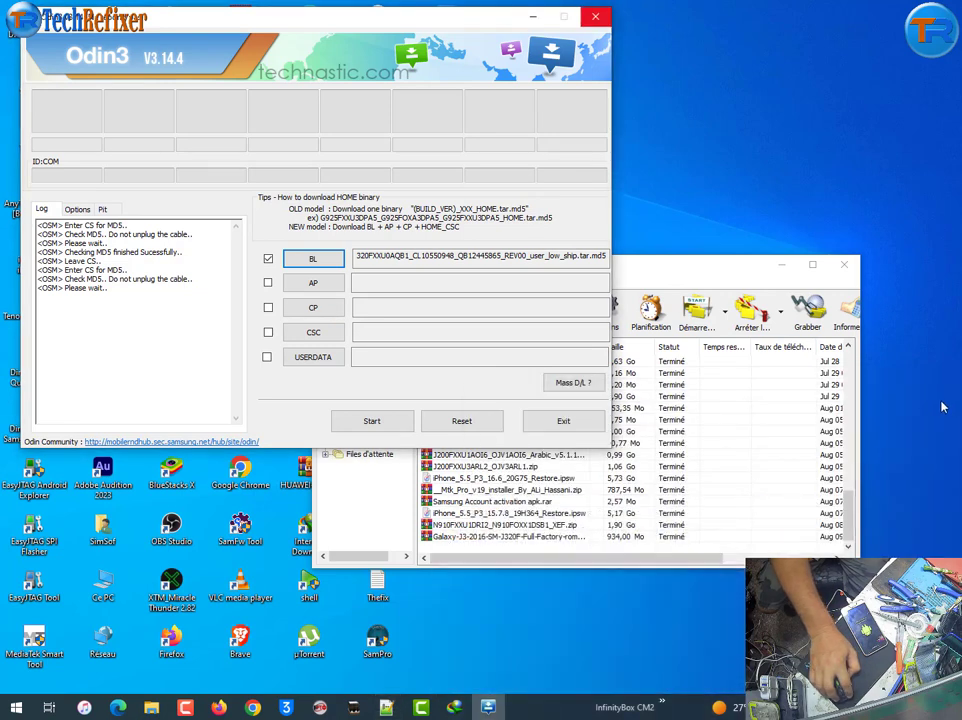
Load the CP_J320FXXU0AQB1 file into the CP slot and the CSC_OJV_J320FOJV0AQB1 file into the CSC slot
left_click(330, 308)
left_click(304, 185)
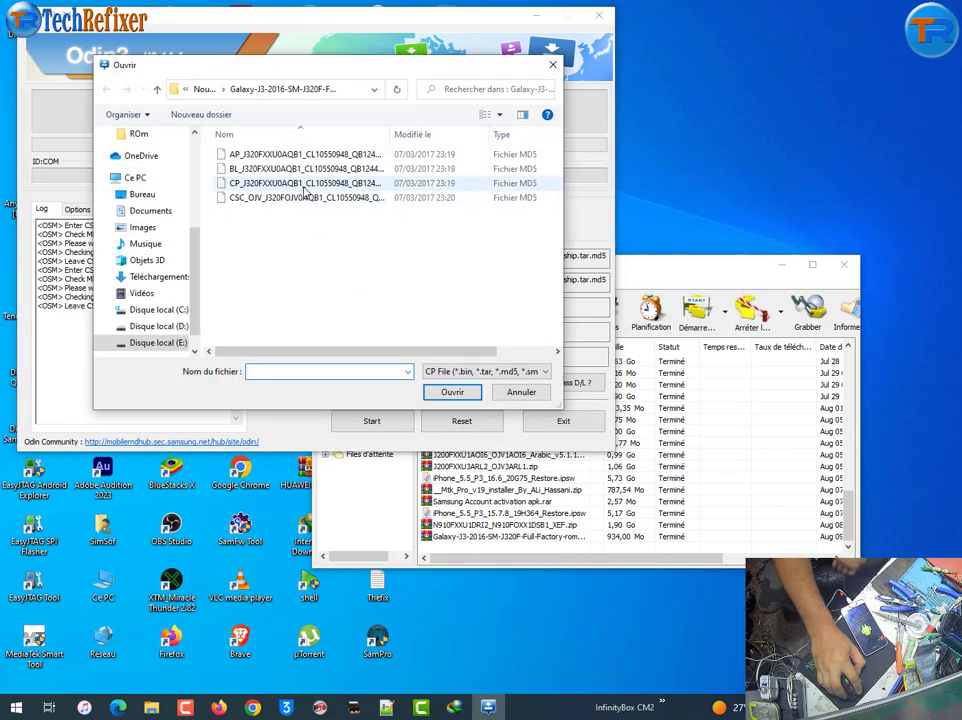
double_click(305, 186)
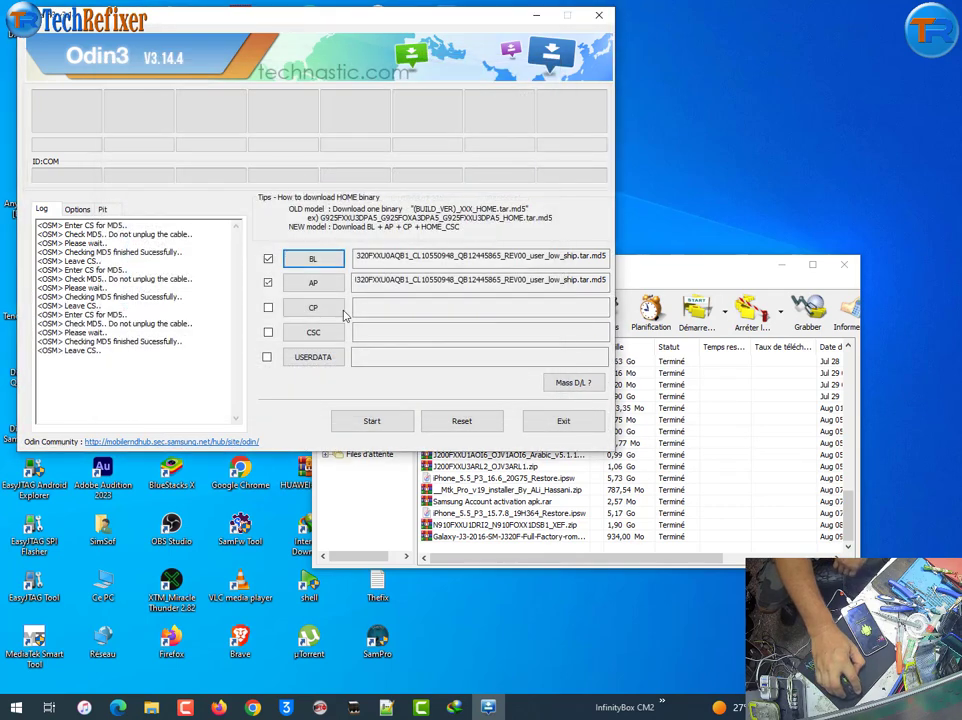
left_click(300, 336)
double_click(275, 199)
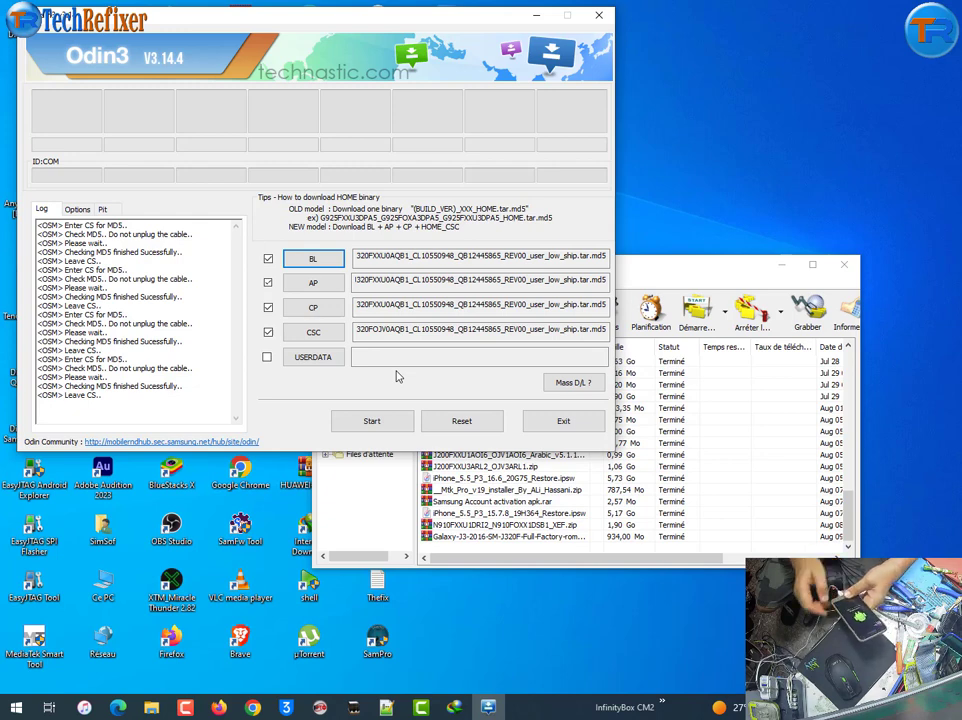
Start flashing the loaded BL, AP, CP and CSC files to the connected phone
mouse_move(252, 707)
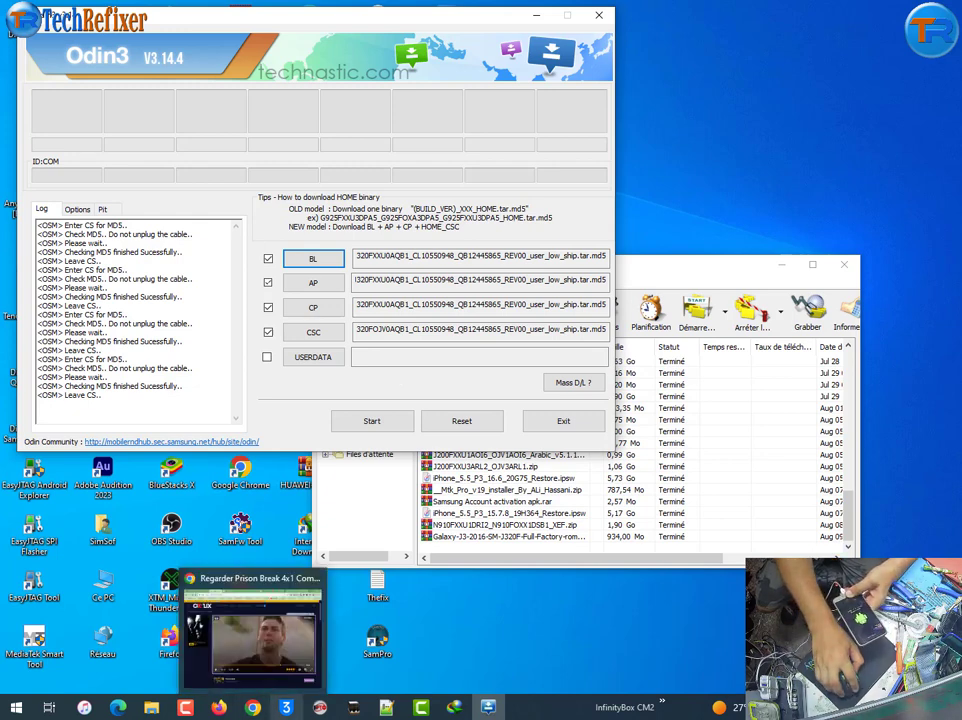
left_click(185, 707)
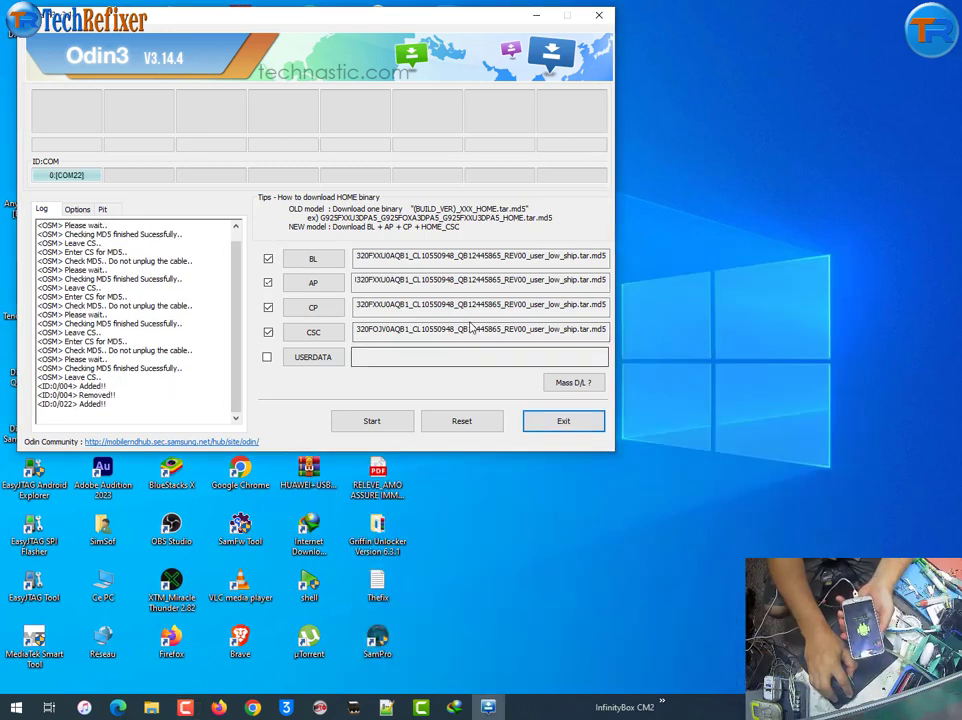
left_click(376, 421)
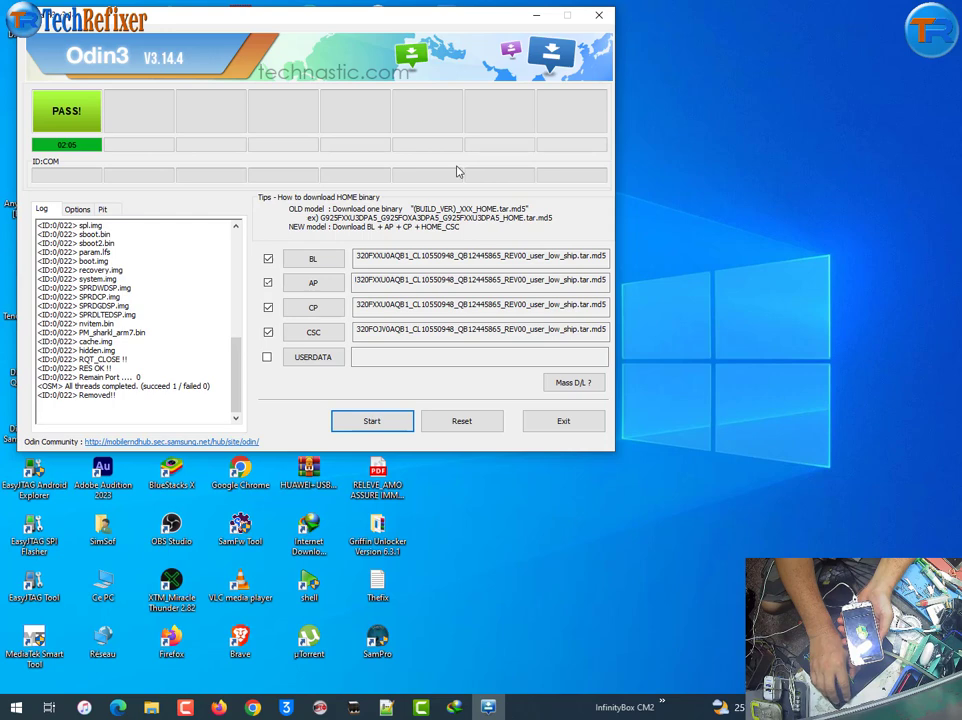
left_click_drag(411, 256, 590, 256)
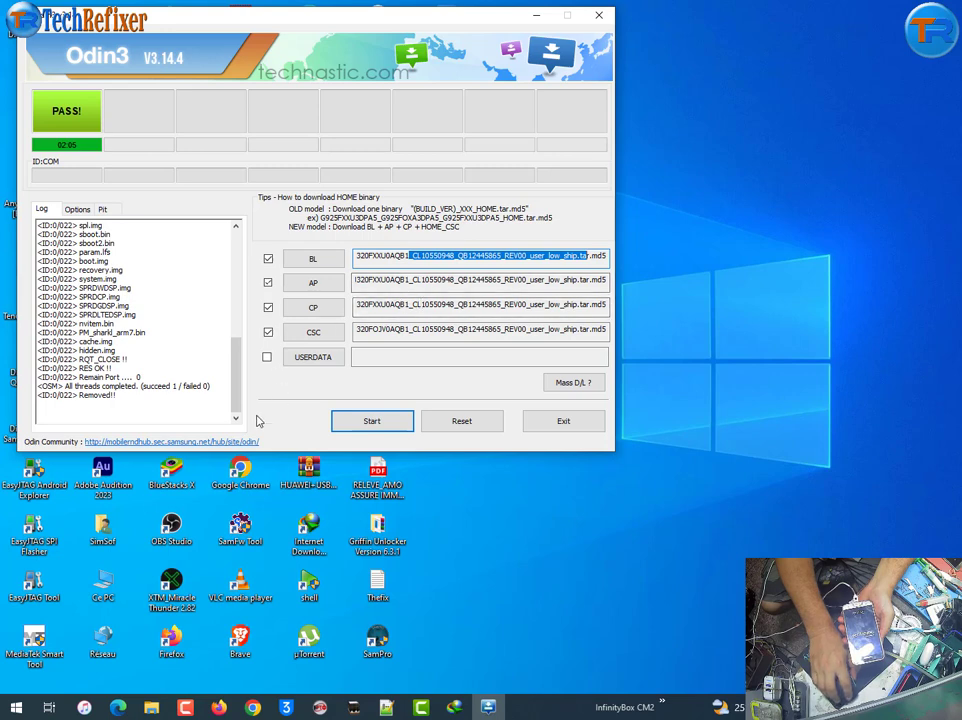
left_click(185, 707)
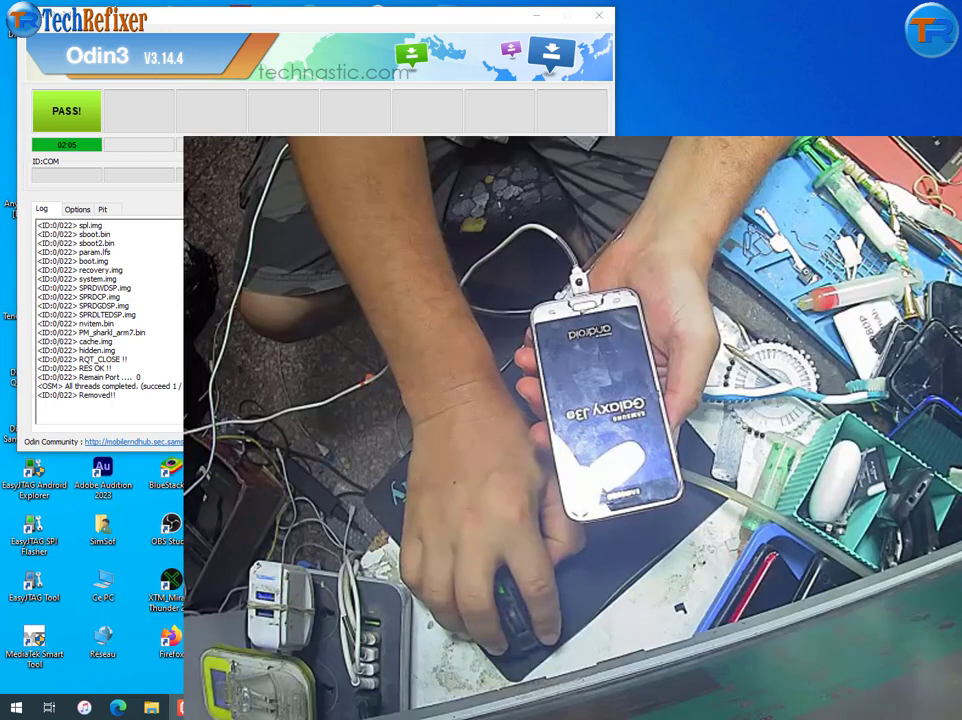